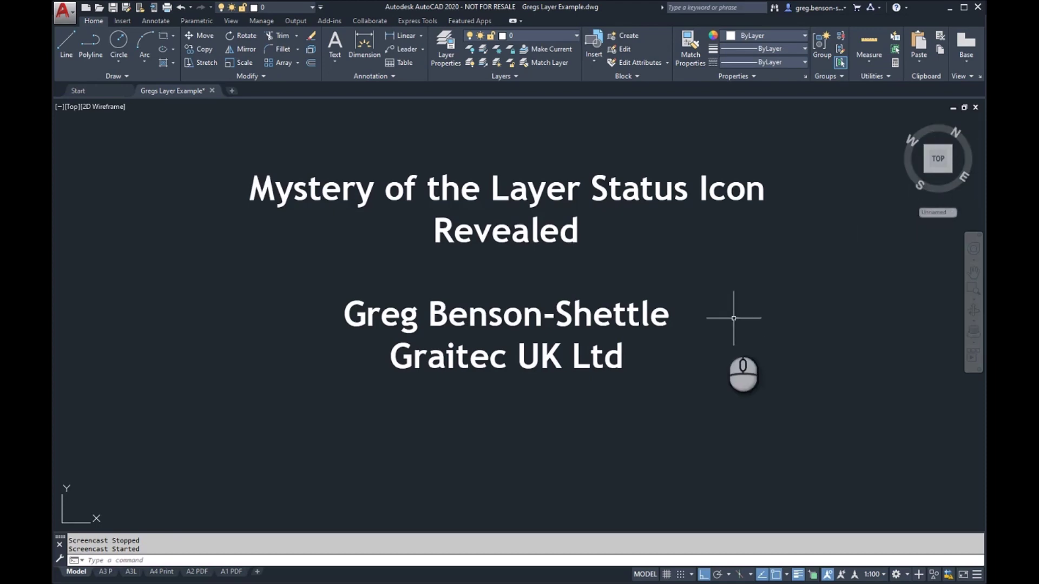
Zoom and pan onto the boxed layer-name list showing the five red-arrowed layers
{"action": "scroll", "coordinate": [703, 379], "scroll_direction": "down", "scroll_amount": 10}
{"action": "mouse_move", "coordinate": [700, 418]}
{"action": "middle_mouse_down"}
{"action": "mouse_move", "coordinate": [626, 316]}
{"action": "mouse_move", "coordinate": [558, 178]}
{"action": "middle_mouse_up"}
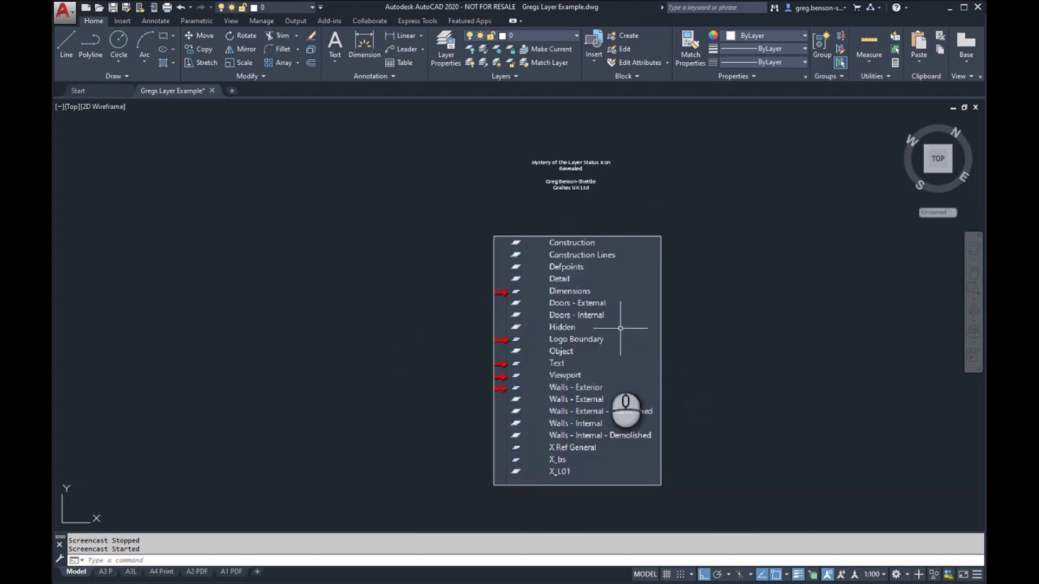
{"action": "scroll", "coordinate": [541, 368], "scroll_direction": "up", "scroll_amount": 6}
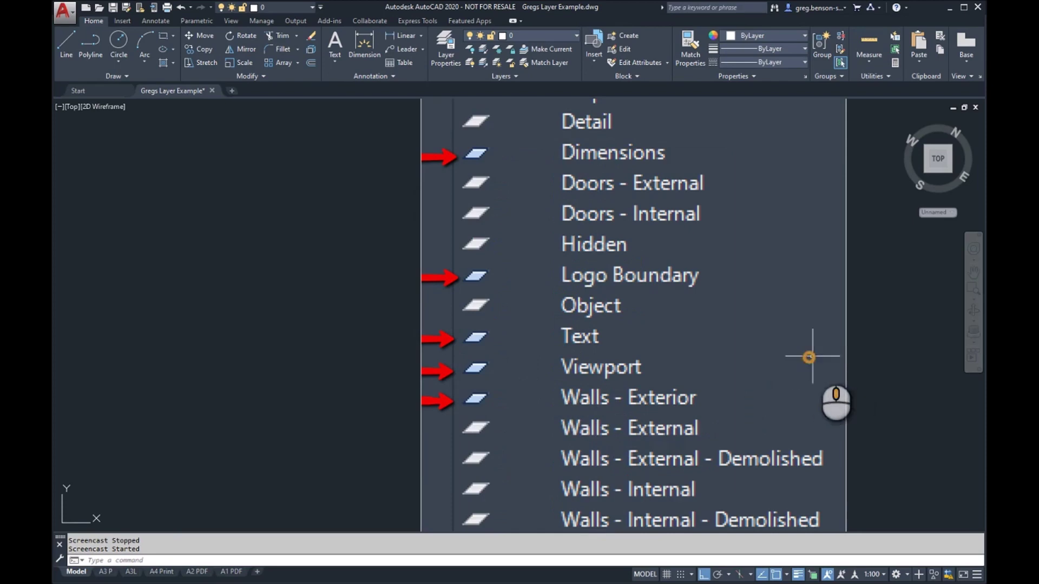
{"action": "middle_click_drag", "start_coordinate": [807, 355], "coordinate": [757, 369]}
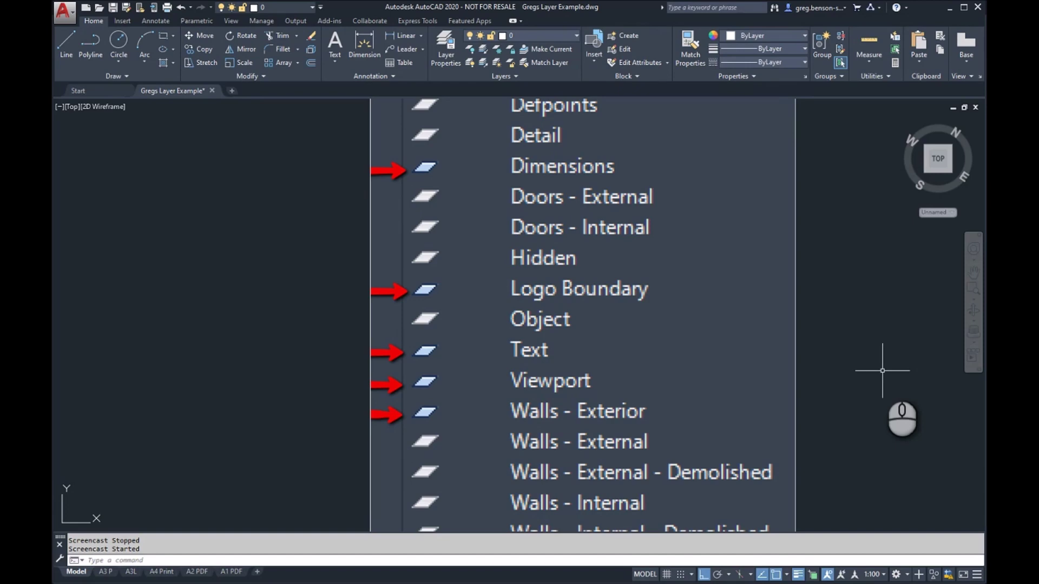
Zoom to extents, close in on Block 1, and briefly review the Layer Properties list
{"action": "middle_click", "coordinate": [882, 371]}
{"action": "middle_click", "coordinate": [882, 370]}
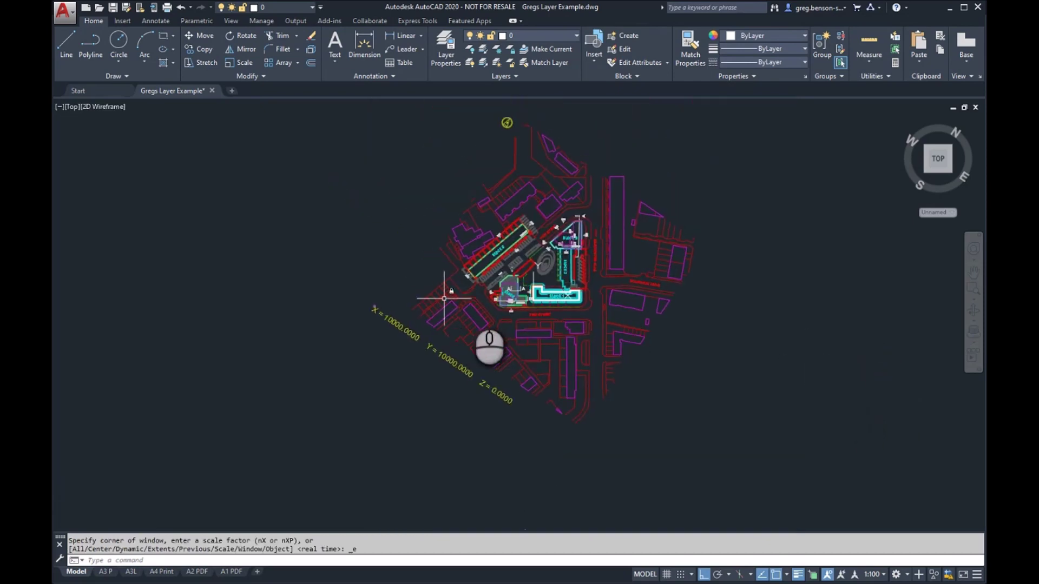
{"action": "scroll", "coordinate": [536, 292], "scroll_direction": "up", "scroll_amount": 10}
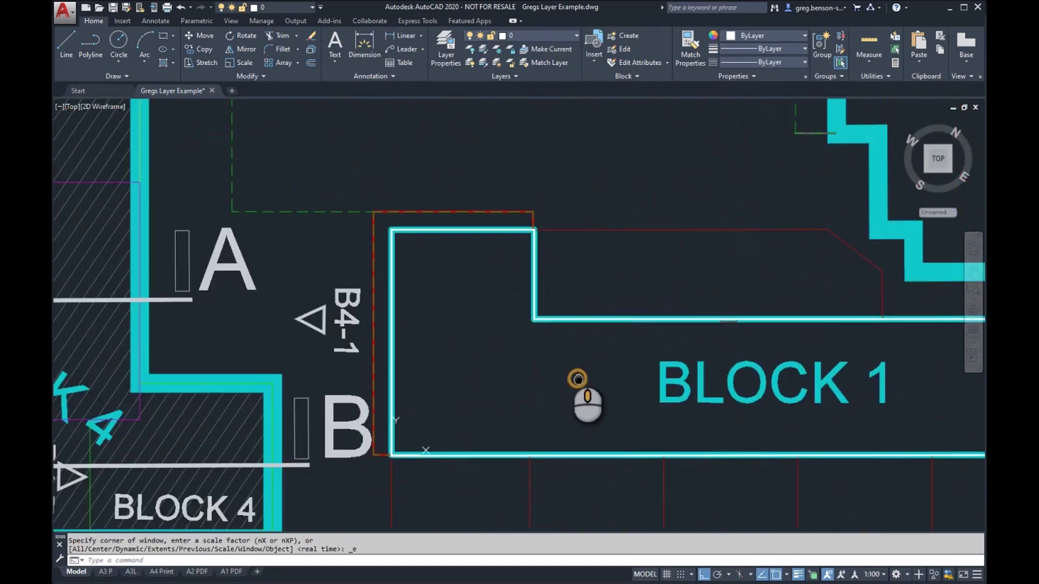
{"action": "middle_click_drag", "start_coordinate": [578, 376], "coordinate": [521, 346]}
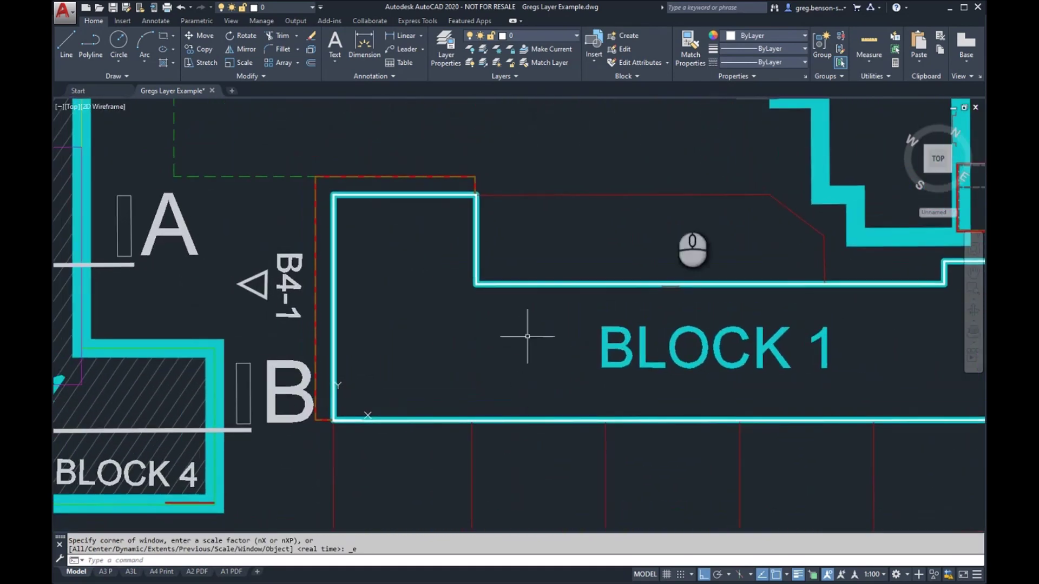
{"action": "left_click", "coordinate": [447, 55]}
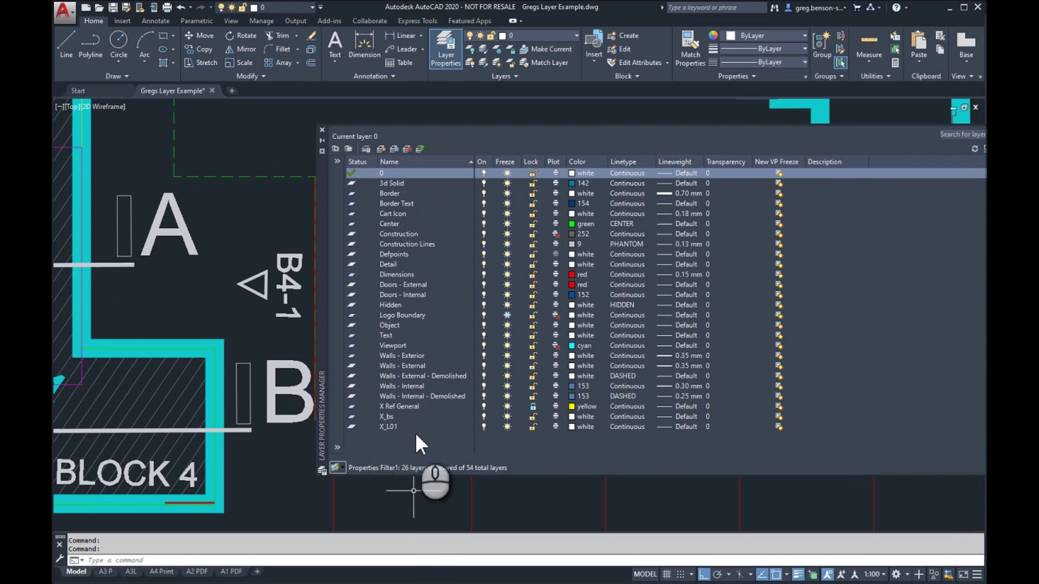
{"action": "left_click", "coordinate": [322, 131]}
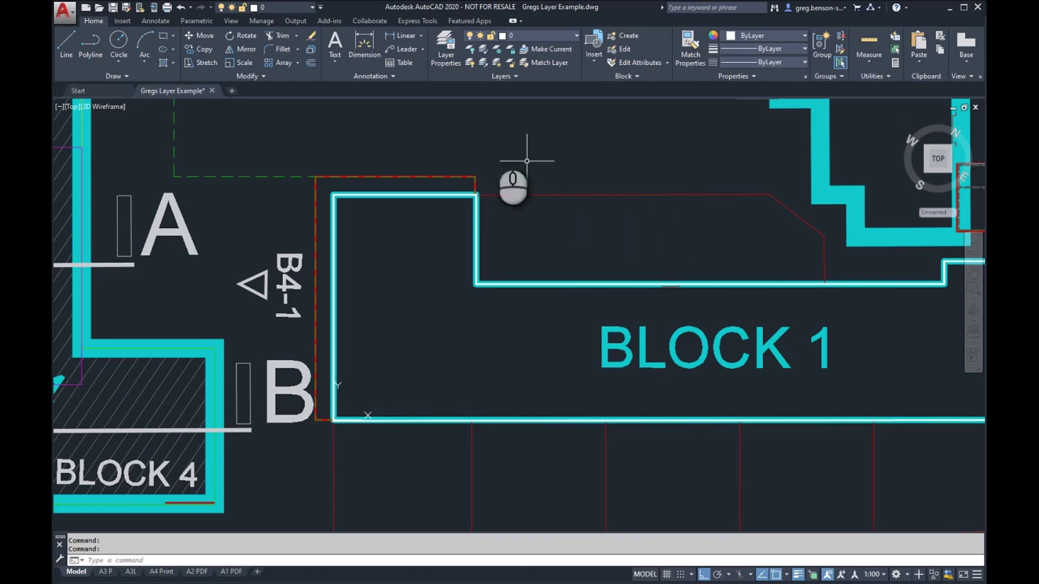
Set Walls - Internal current in the Layer Properties Manager, then close the palette
{"action": "left_click", "coordinate": [448, 59]}
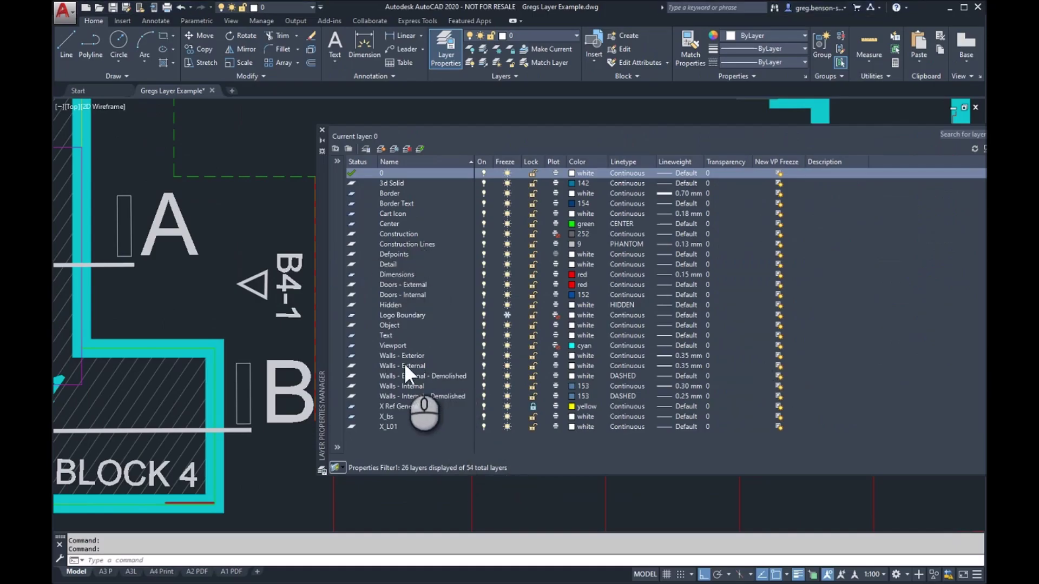
{"action": "double_click", "coordinate": [404, 388]}
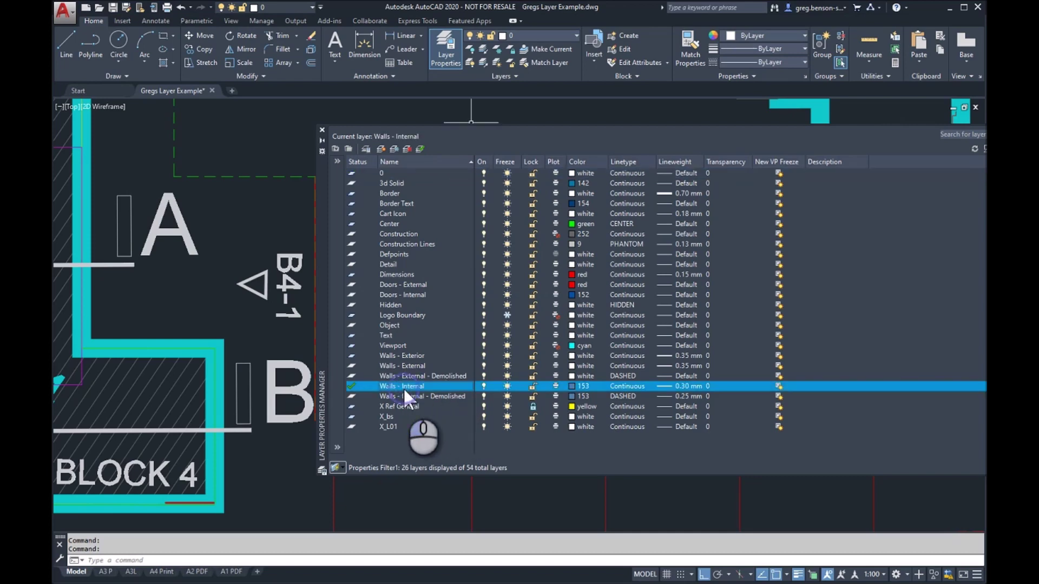
{"action": "left_click", "coordinate": [322, 130]}
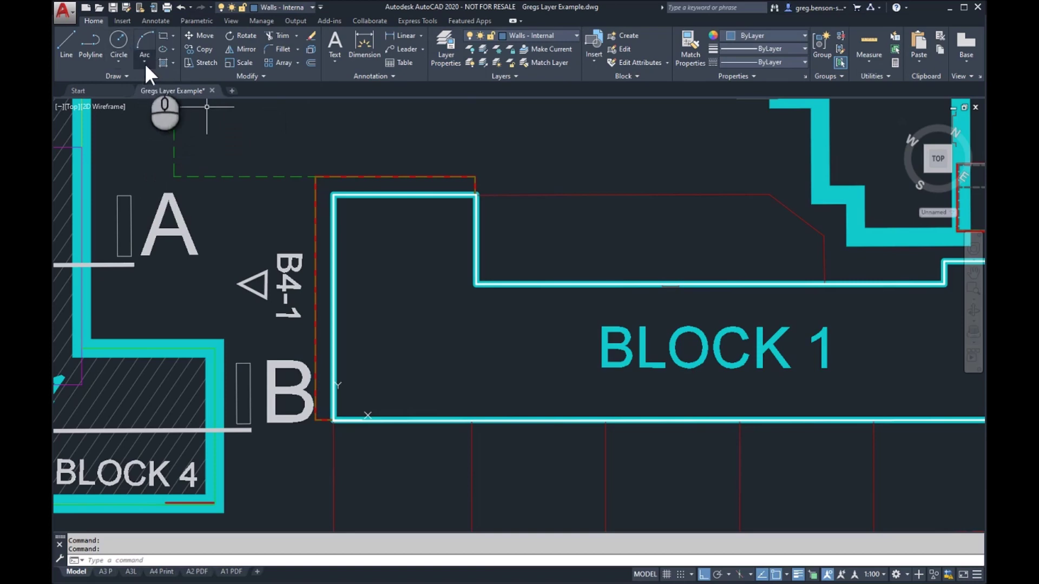
Draw polyline walls from Block 1's inner corner down to the bottom wall and leftward
{"action": "left_click", "coordinate": [90, 46]}
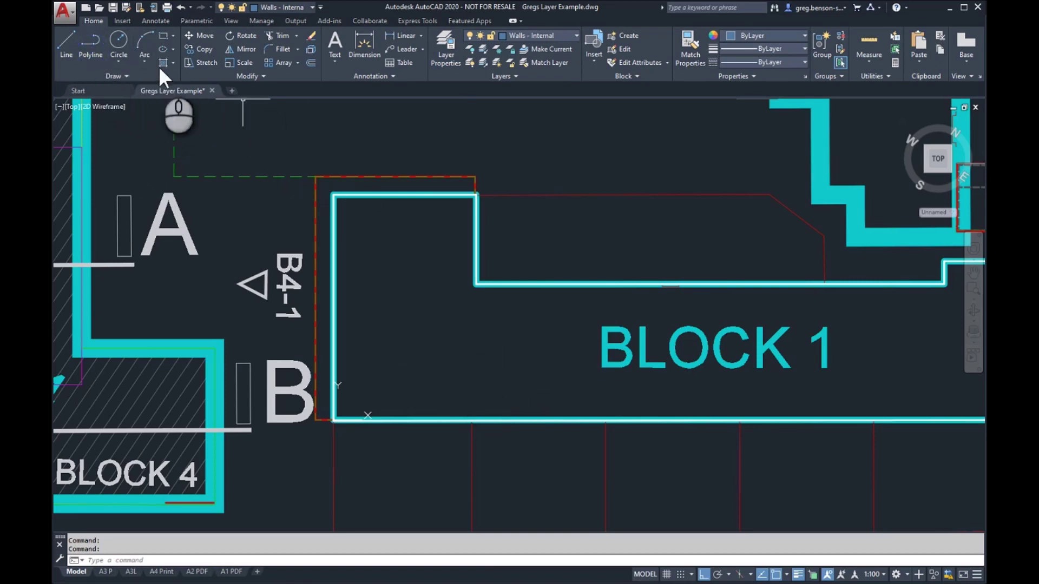
{"action": "left_click", "coordinate": [90, 53]}
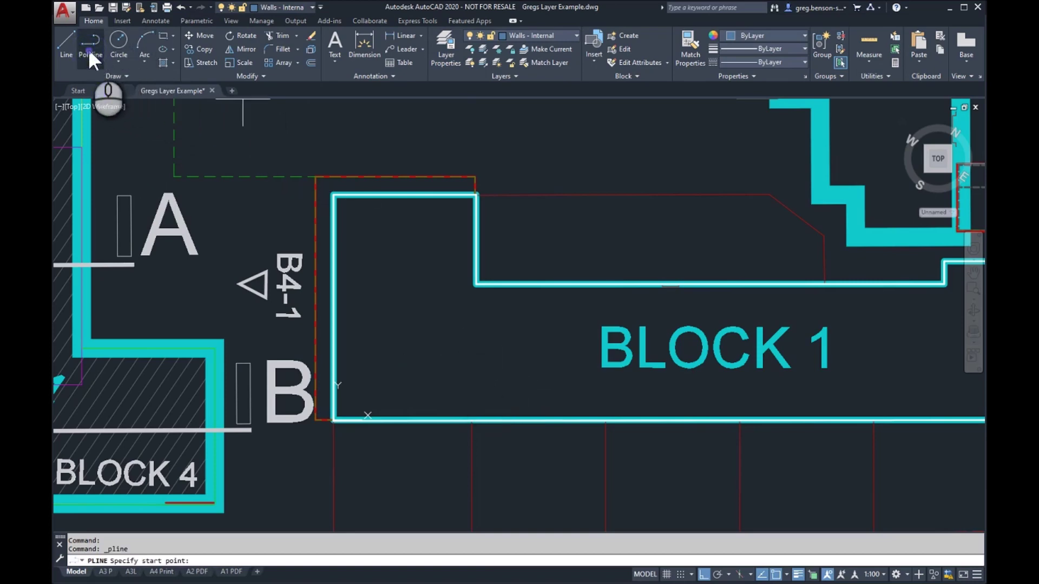
{"action": "left_click", "coordinate": [476, 284]}
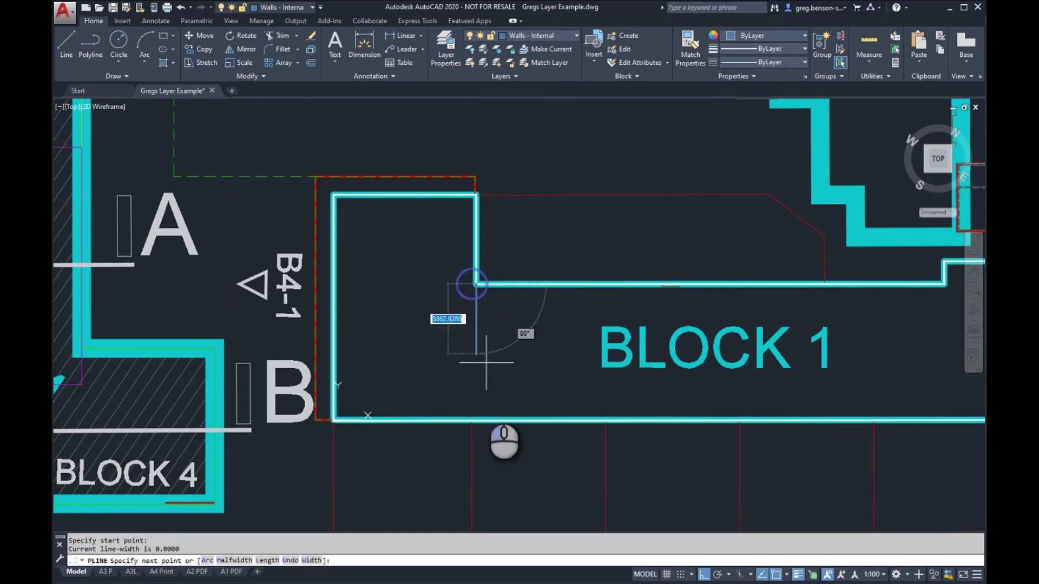
{"action": "left_click", "coordinate": [477, 416]}
{"action": "key", "text": "Return"}
{"action": "key", "text": "Return"}
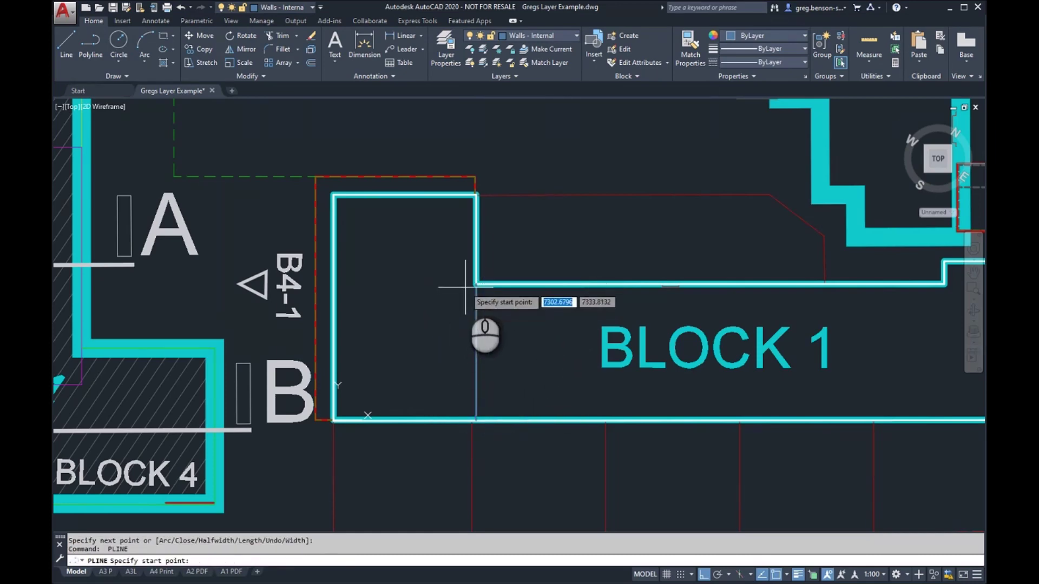
{"action": "left_click", "coordinate": [475, 283]}
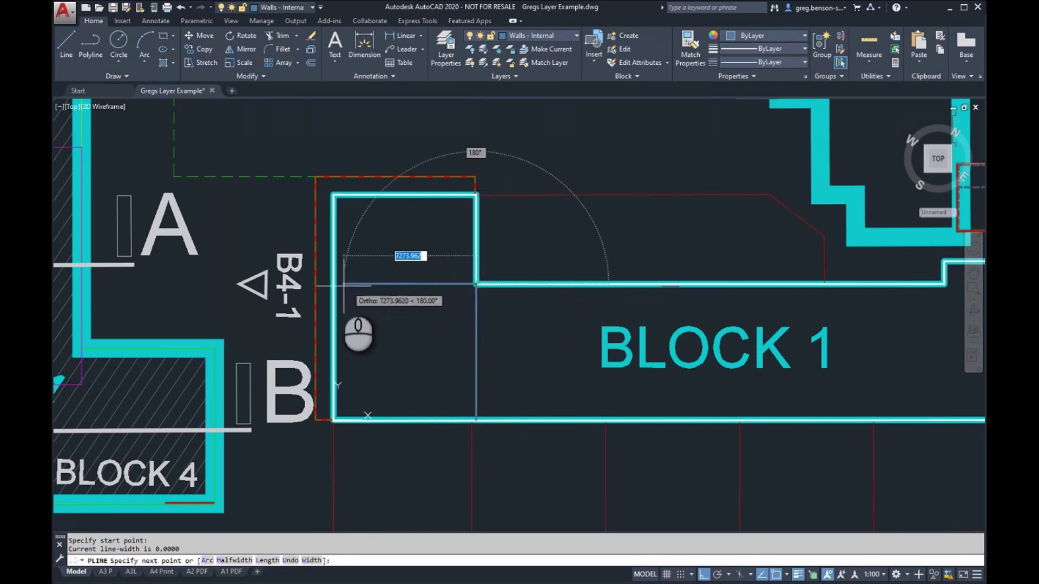
{"action": "left_click", "coordinate": [412, 285]}
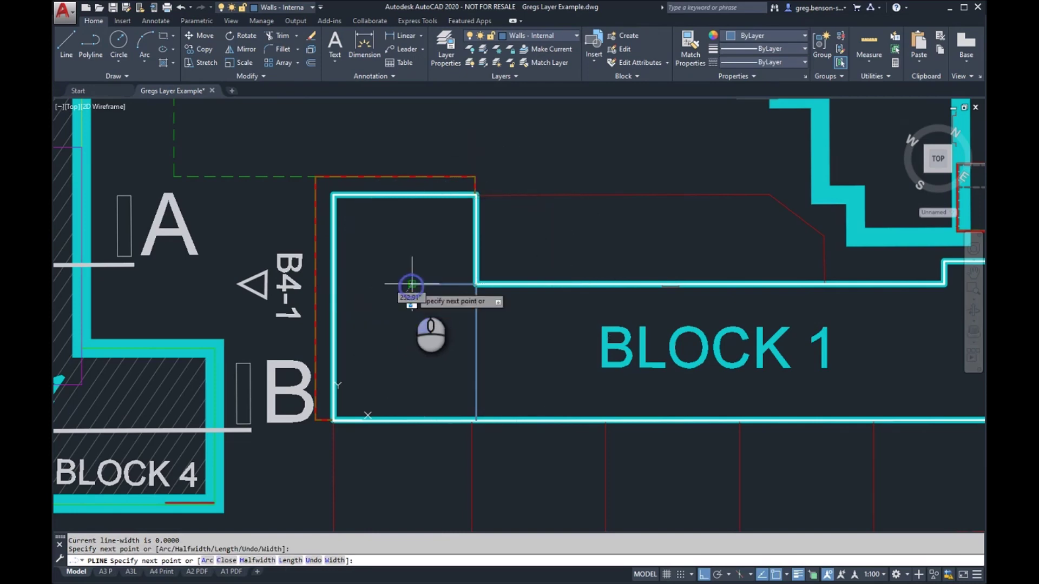
{"action": "key", "text": "Escape"}
Draw a vertical polyline wall from the top wall edge down to the bottom wall
{"action": "key", "text": "Return"}
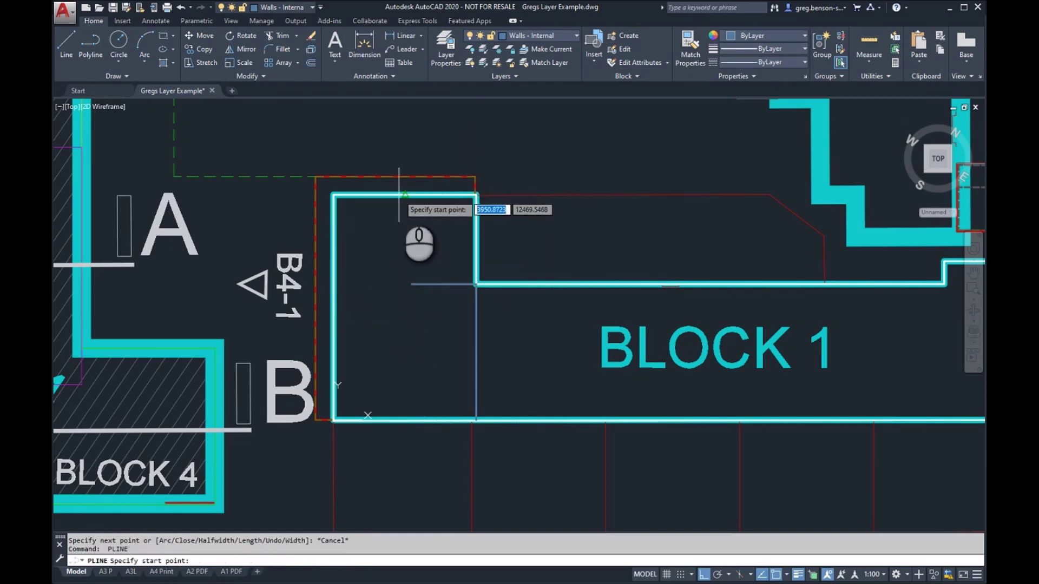
{"action": "left_click", "coordinate": [404, 196]}
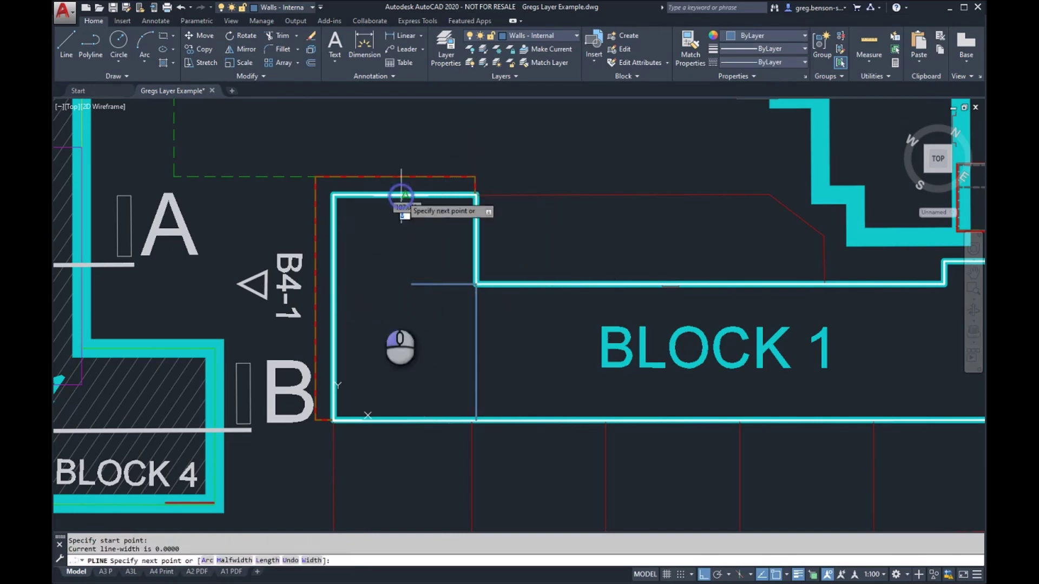
{"action": "left_click", "coordinate": [404, 419]}
{"action": "key", "text": "Return"}
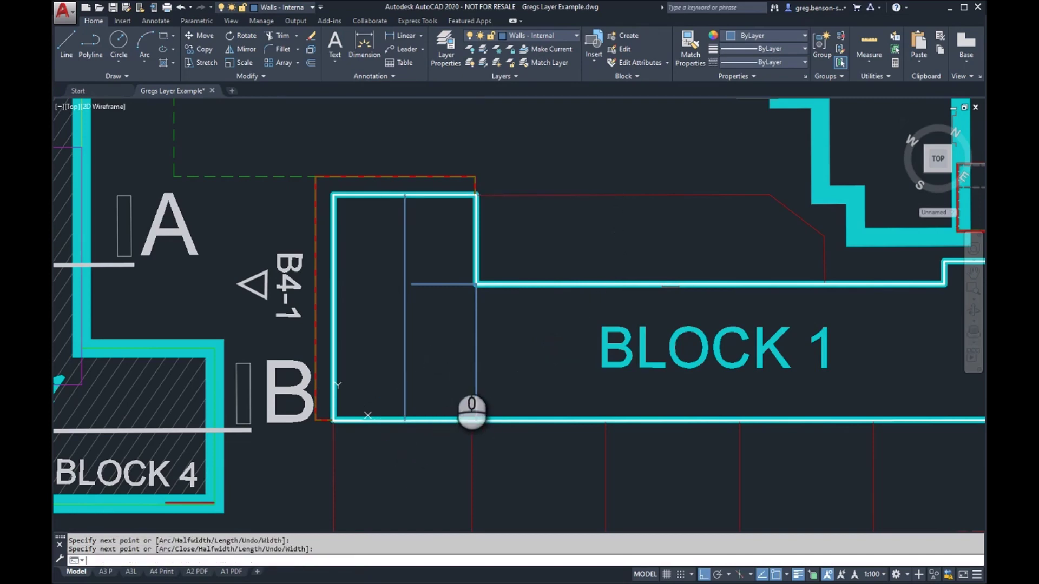
{"action": "key", "text": "Return"}
{"action": "left_click", "coordinate": [476, 353]}
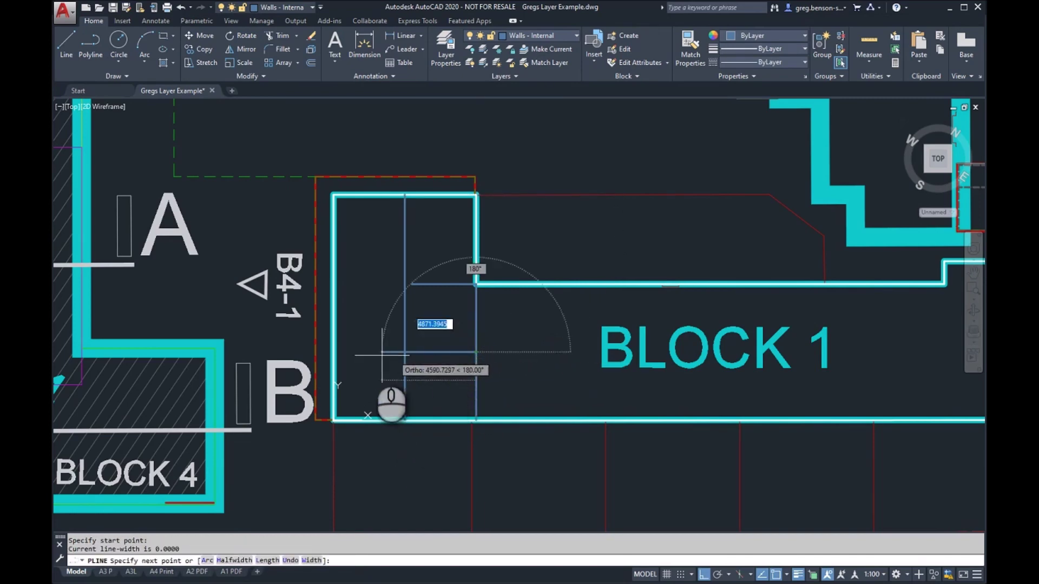
{"action": "key", "text": "Escape"}
{"action": "key", "text": "Escape"}
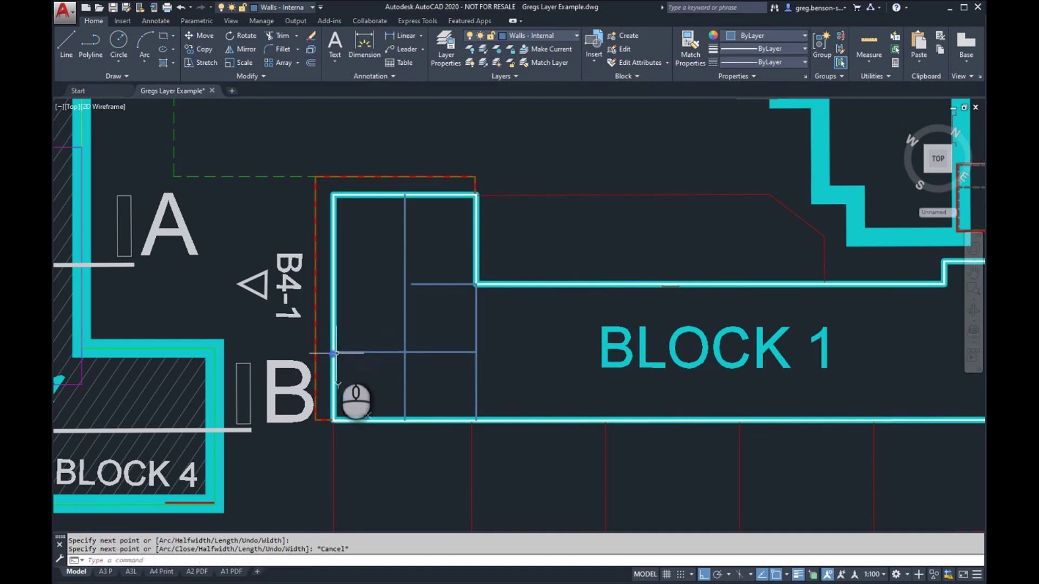
Grip-edit the vertical wall and short wall so their endpoints meet cleanly
{"action": "left_click", "coordinate": [391, 392]}
{"action": "left_click", "coordinate": [401, 412]}
{"action": "left_click", "coordinate": [405, 420]}
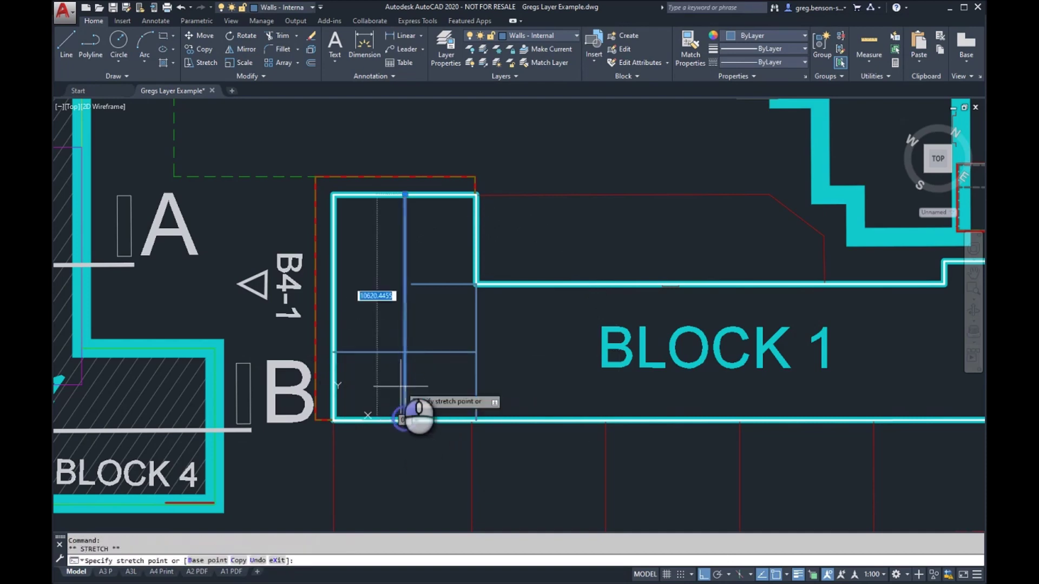
{"action": "left_click", "coordinate": [417, 281]}
{"action": "left_click", "coordinate": [412, 283]}
{"action": "left_click", "coordinate": [405, 284]}
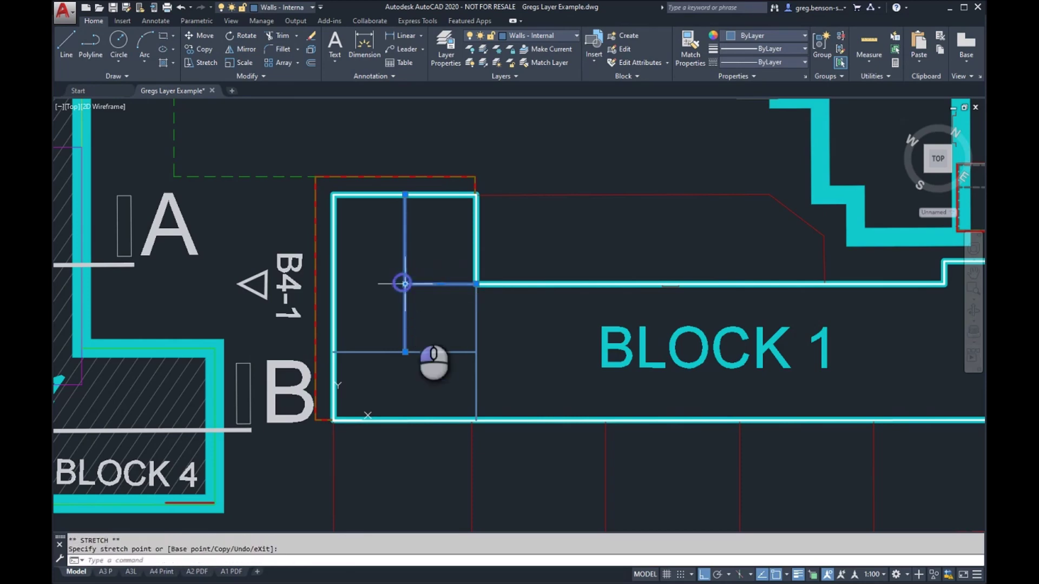
{"action": "key", "text": "Escape"}
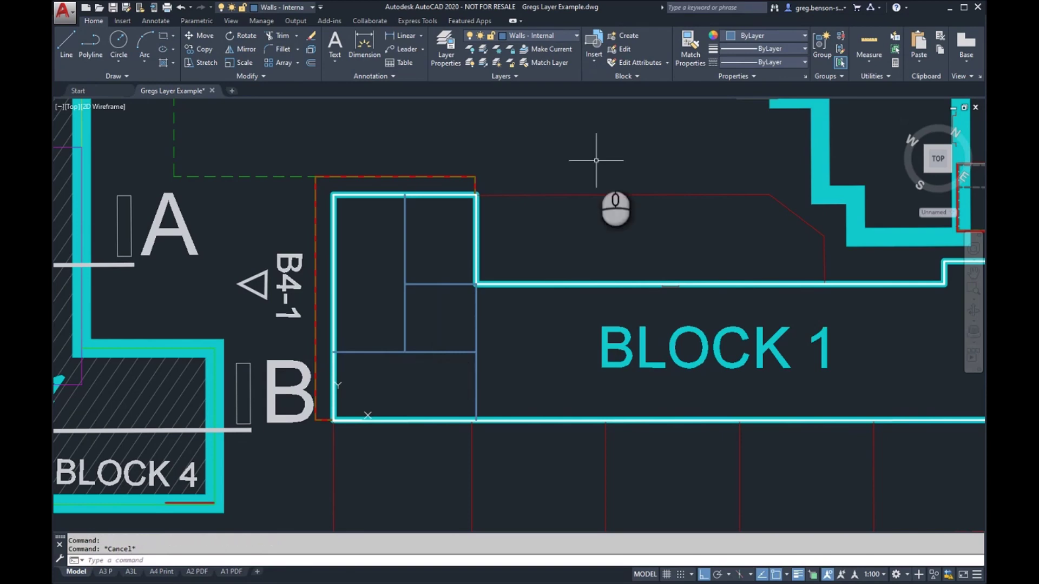
Set layer 0 current in the Layer Properties Manager, then close the palette
{"action": "left_click", "coordinate": [447, 57]}
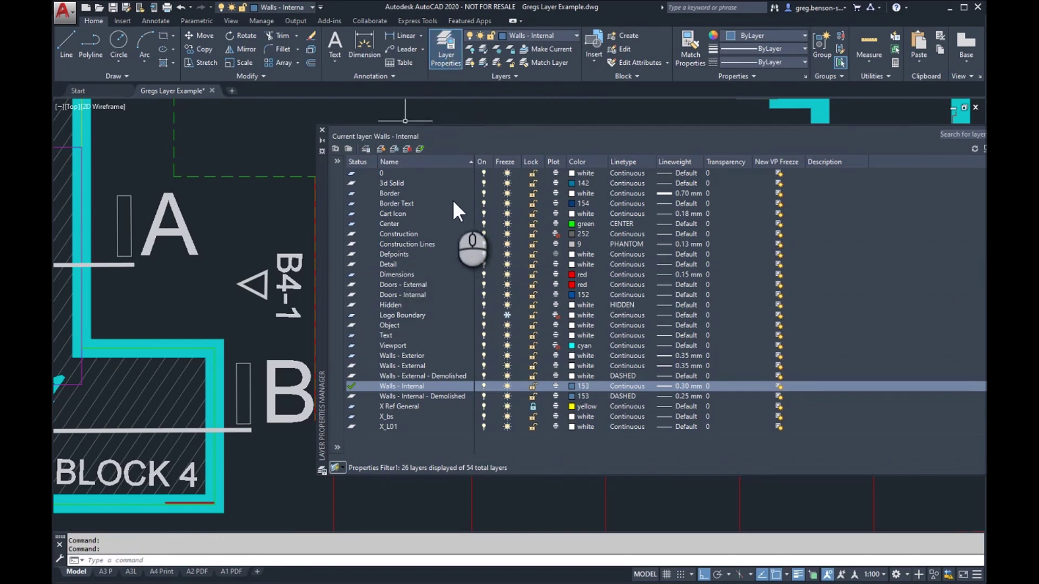
{"action": "double_click", "coordinate": [460, 172]}
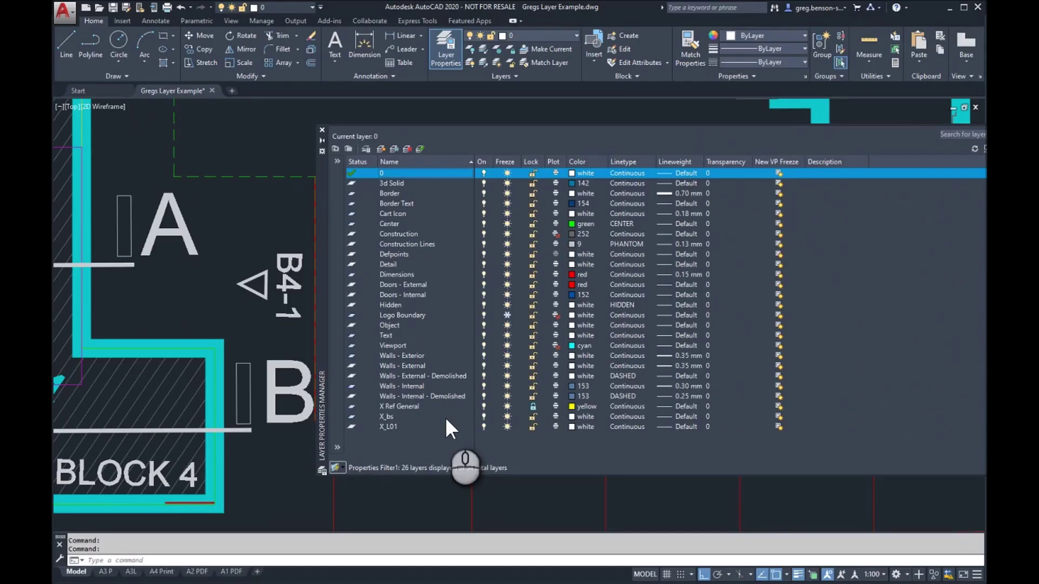
{"action": "left_click", "coordinate": [322, 130]}
Adjust the plan view and drag the Layer Properties palette further left over the drawing
{"action": "scroll", "coordinate": [535, 294], "scroll_direction": "down", "scroll_amount": 5}
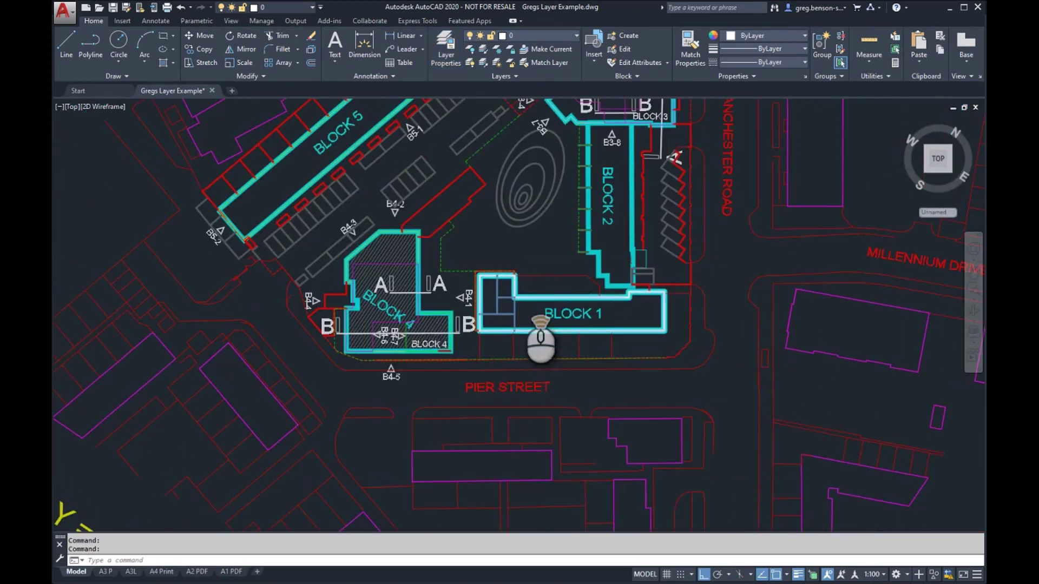
{"action": "scroll", "coordinate": [541, 287], "scroll_direction": "up", "scroll_amount": 5}
{"action": "middle_click_drag", "start_coordinate": [553, 259], "coordinate": [537, 264]}
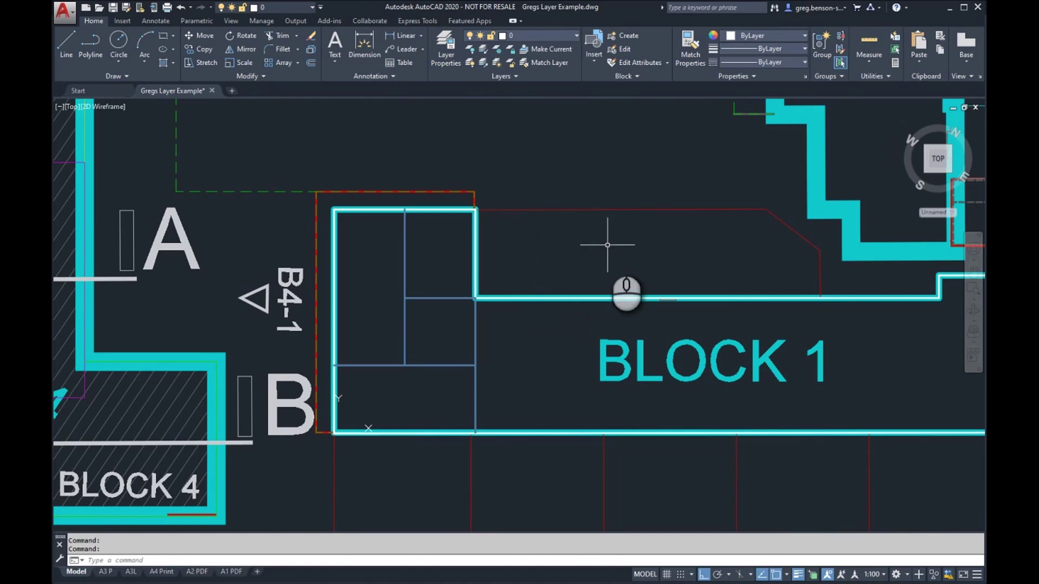
{"action": "left_click", "coordinate": [445, 49]}
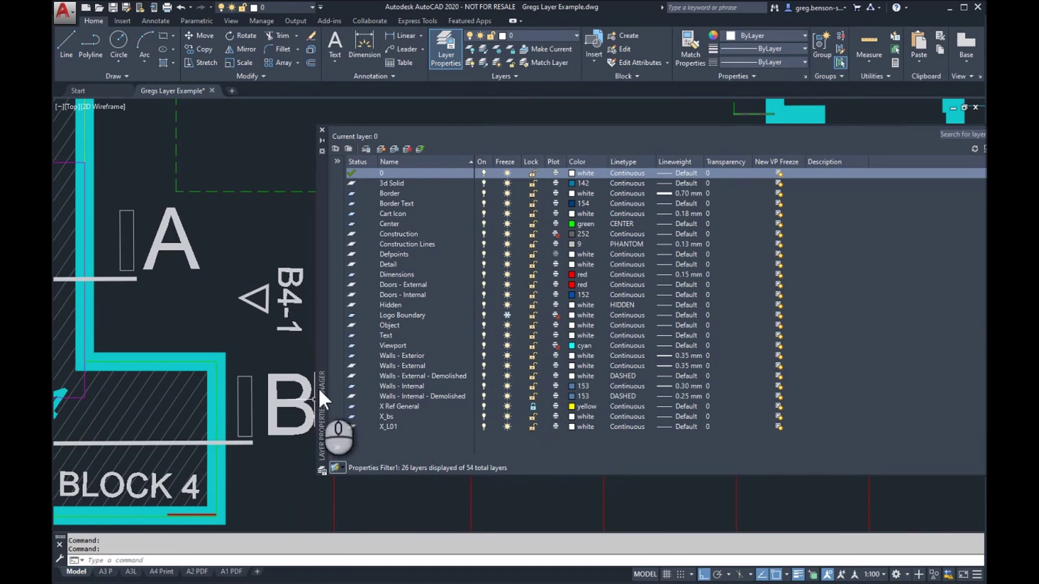
{"action": "left_click_drag", "start_coordinate": [327, 339], "coordinate": [232, 335]}
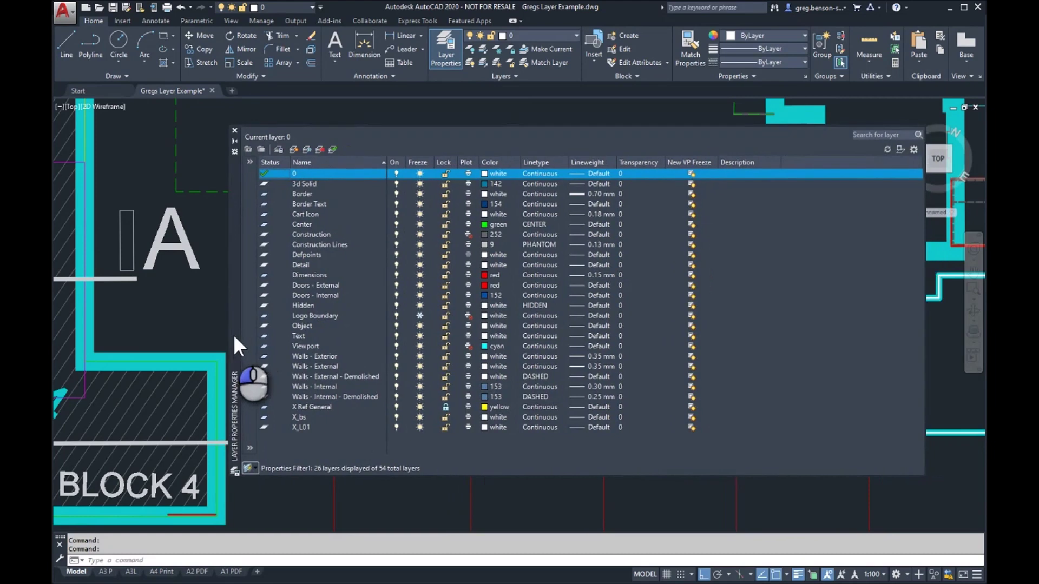
{"action": "left_click", "coordinate": [234, 129]}
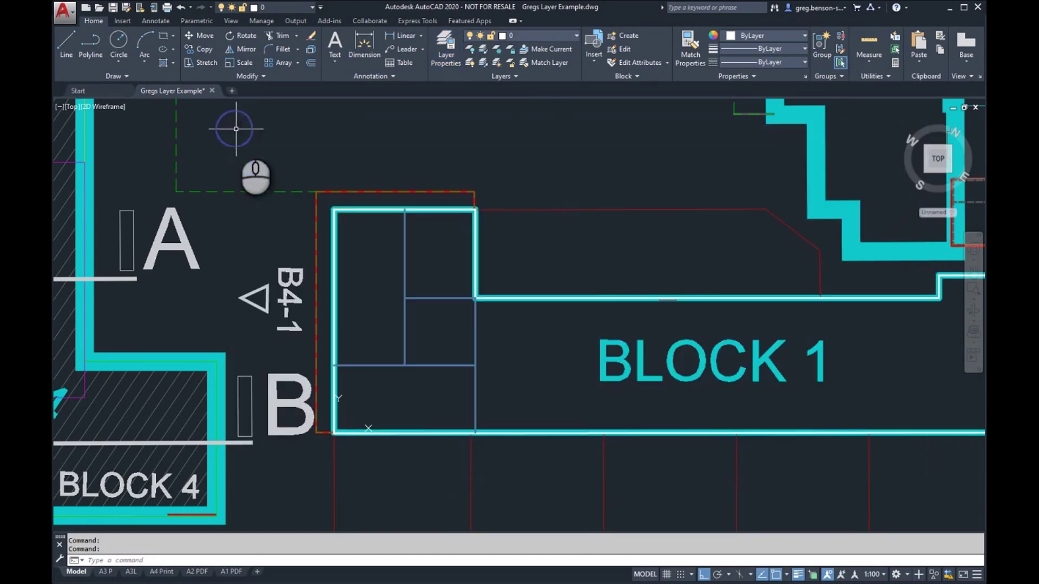
Reopen Layer Properties and set the palette to auto-hide
{"action": "left_click", "coordinate": [448, 60]}
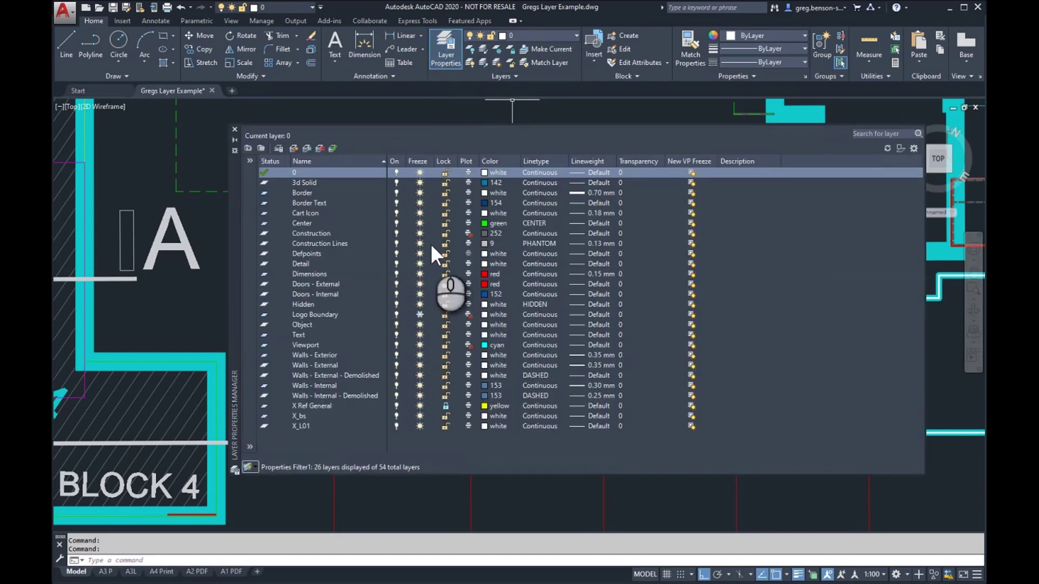
{"action": "left_click", "coordinate": [234, 139]}
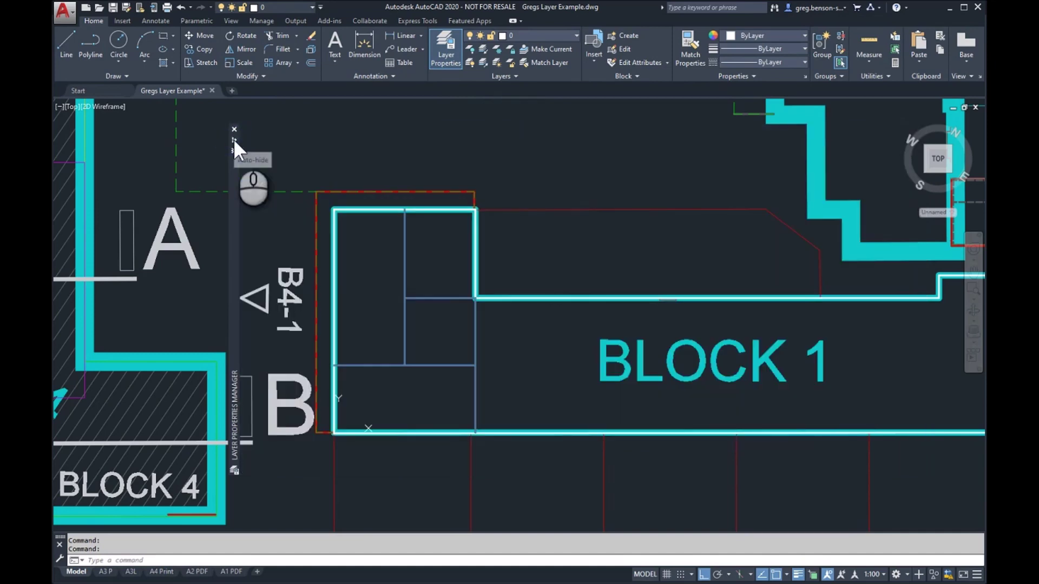
{"action": "key", "text": "Escape"}
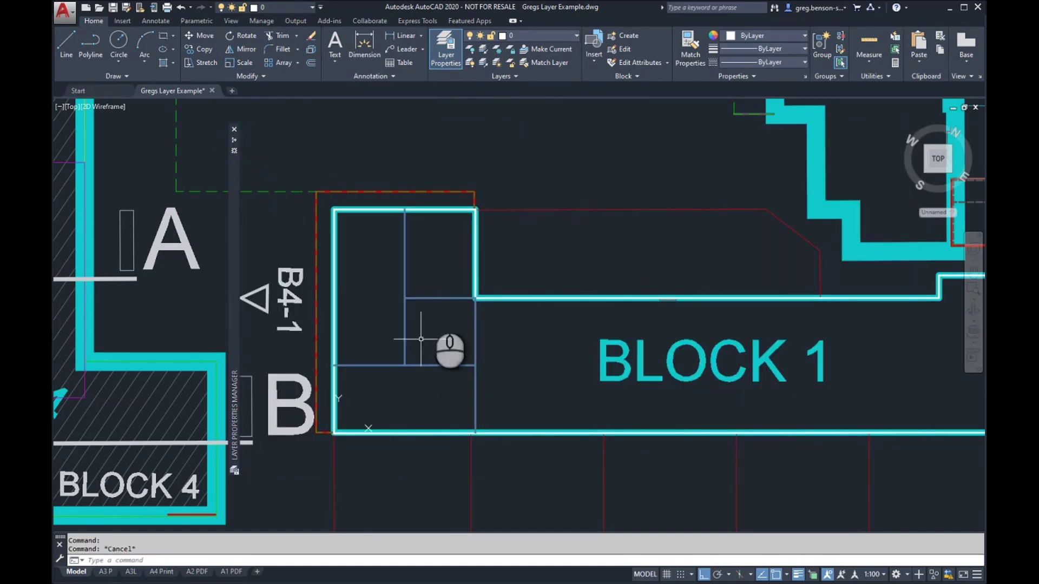
Move the horizontal internal wall line in Block 1 onto Walls - Internal - Demolished
{"action": "left_click", "coordinate": [402, 289]}
{"action": "left_click", "coordinate": [477, 324]}
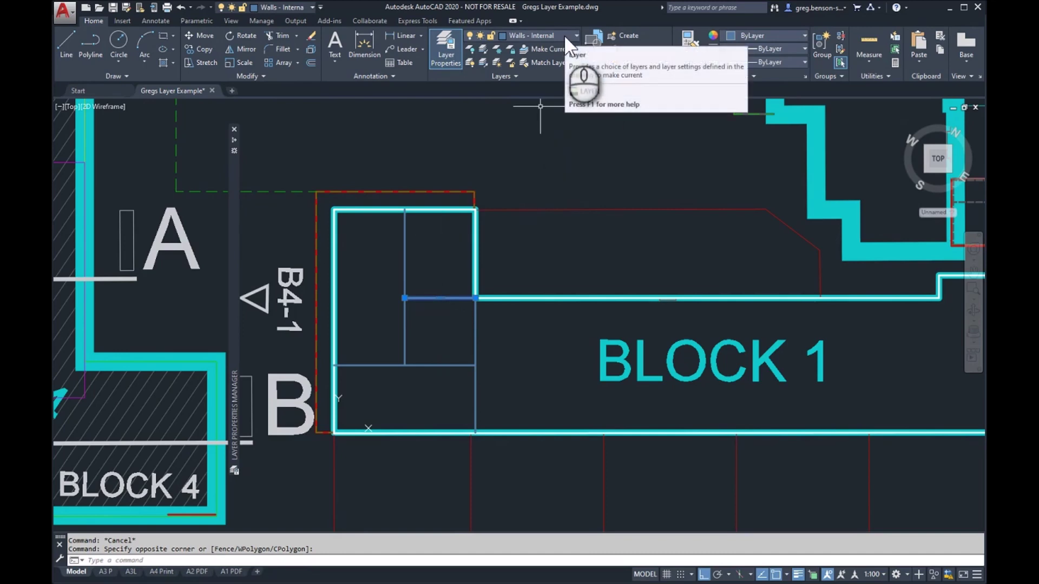
{"action": "left_click", "coordinate": [565, 39]}
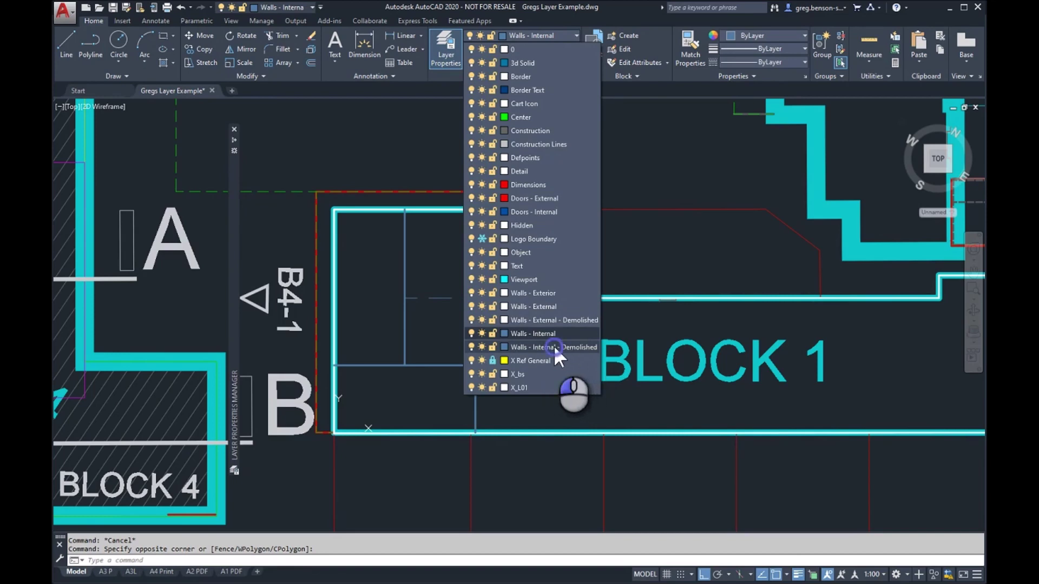
{"action": "left_click", "coordinate": [554, 347]}
{"action": "key", "text": "Escape"}
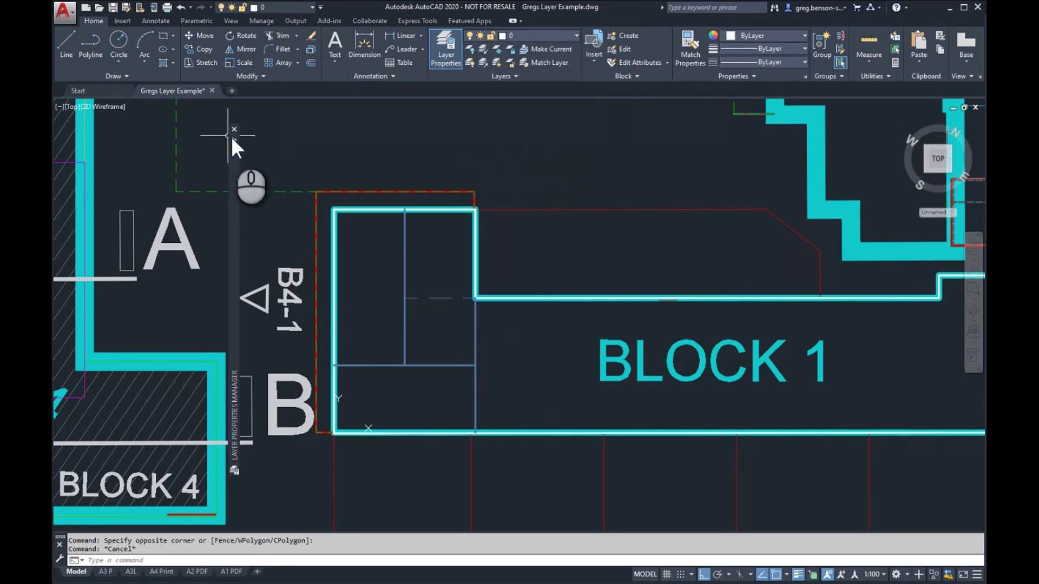
{"action": "mouse_move", "coordinate": [233, 140]}
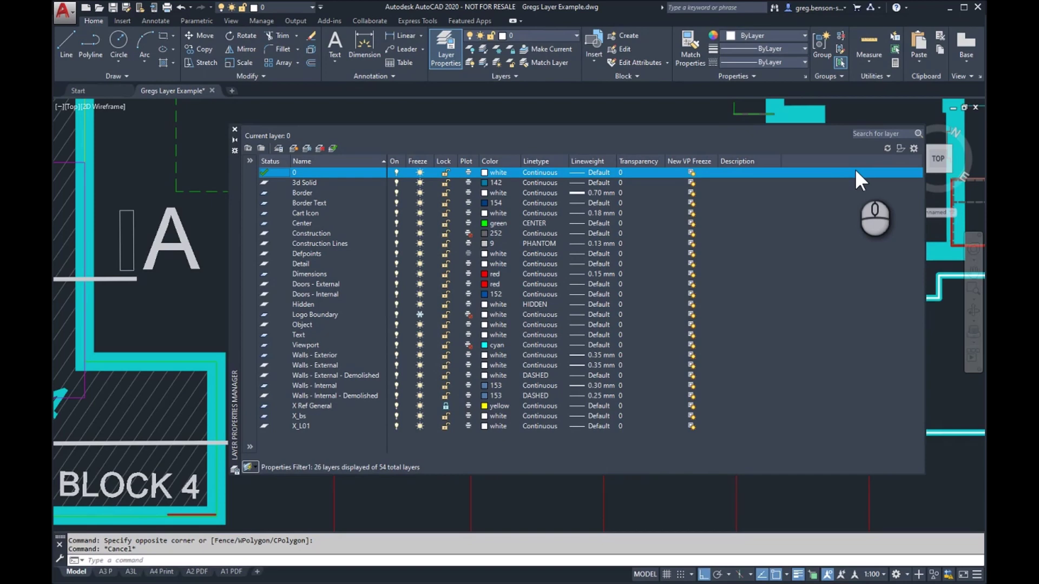
Refresh the layer status icons in the expanded Layer Properties palette, then close it
{"action": "left_click", "coordinate": [885, 145]}
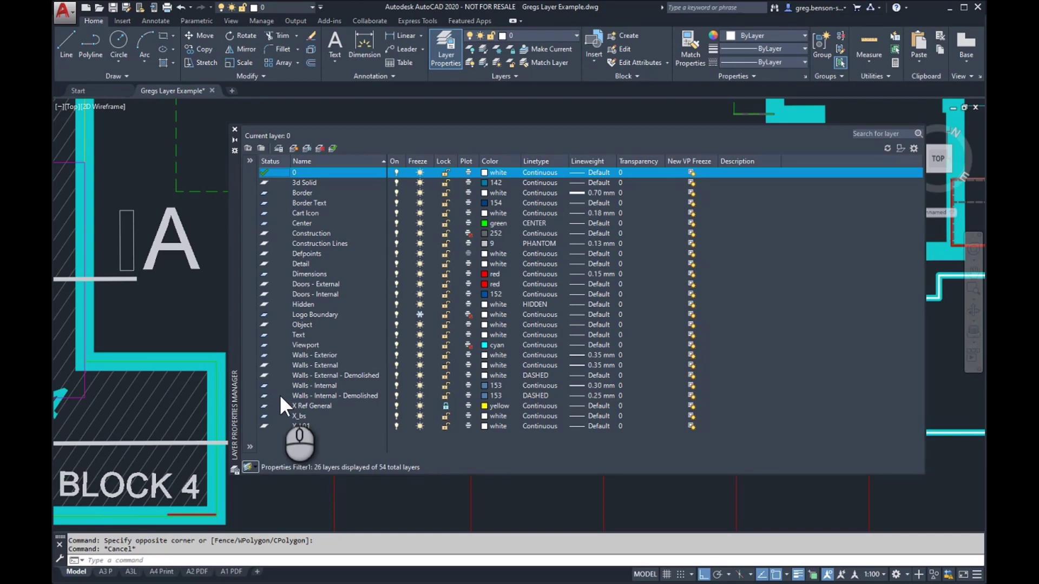
{"action": "left_click", "coordinate": [235, 130]}
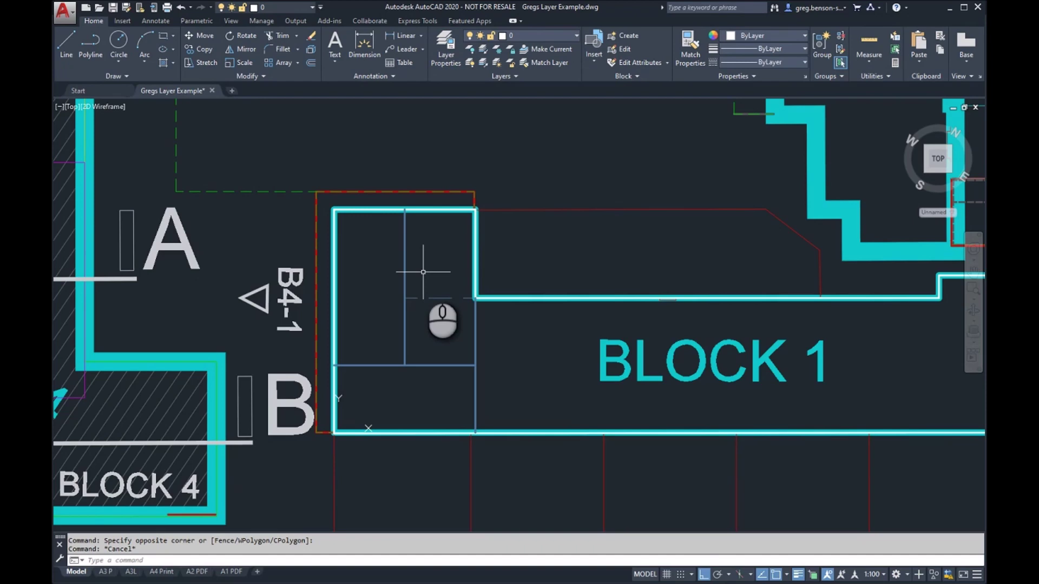
Set SHOWLAYERUSAGE to 0, then reopen Layer Properties to check the status icons
{"action": "type", "text": "SH"}
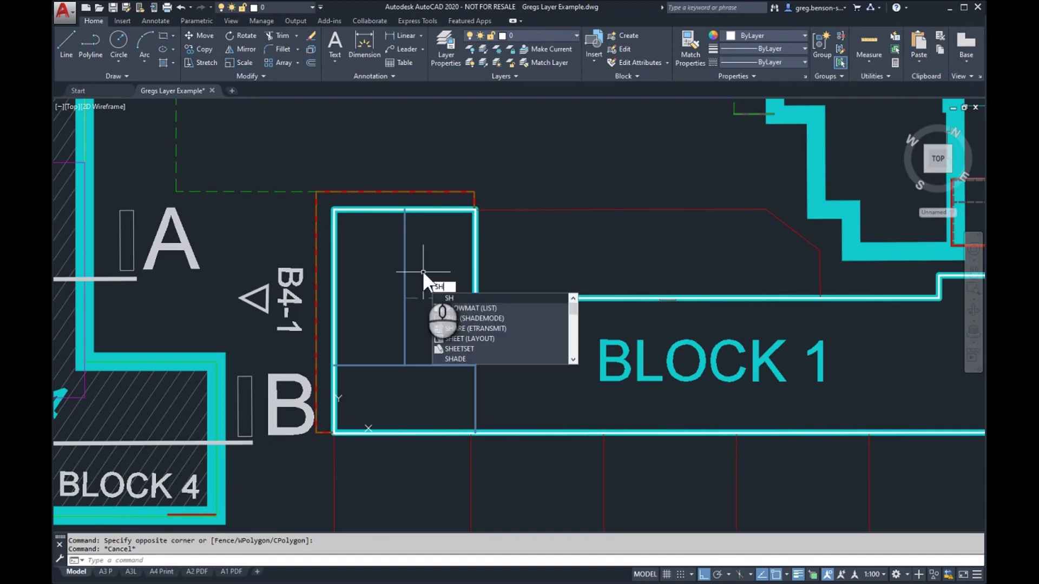
{"action": "type", "text": "OW"}
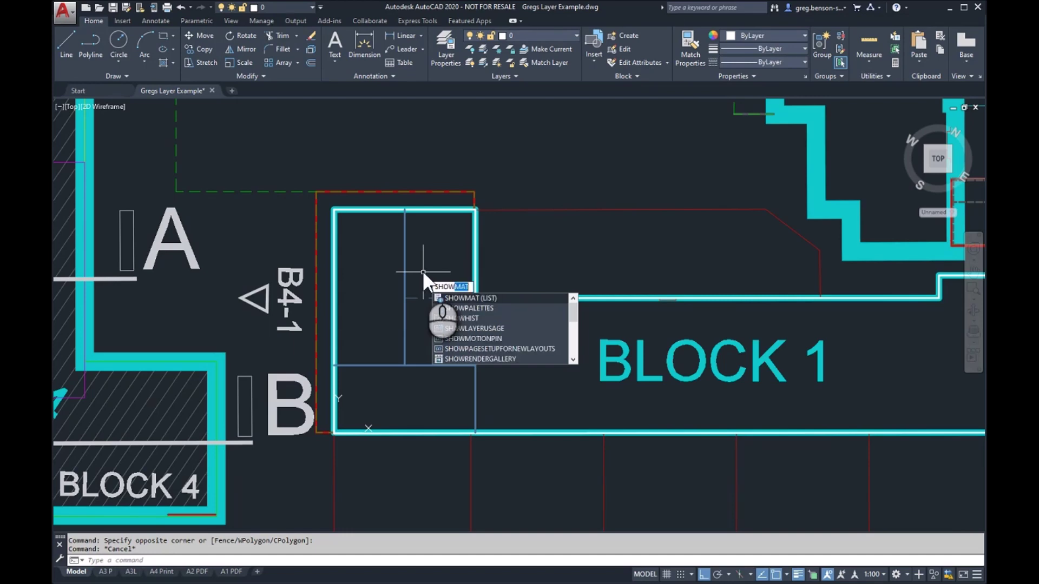
{"action": "type", "text": "LAYER"}
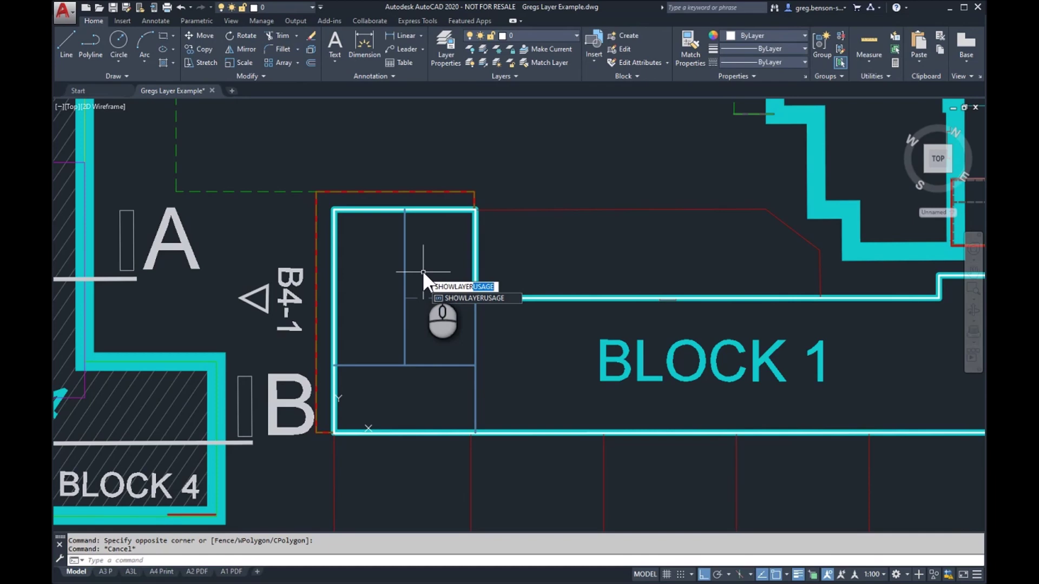
{"action": "key", "text": "Return"}
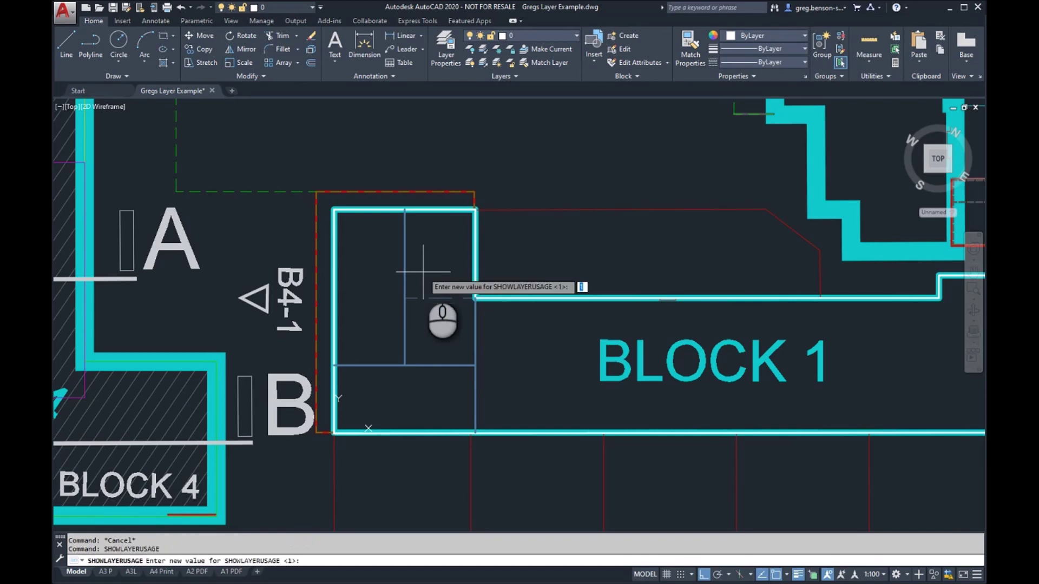
{"action": "type", "text": "0"}
{"action": "key", "text": "Return"}
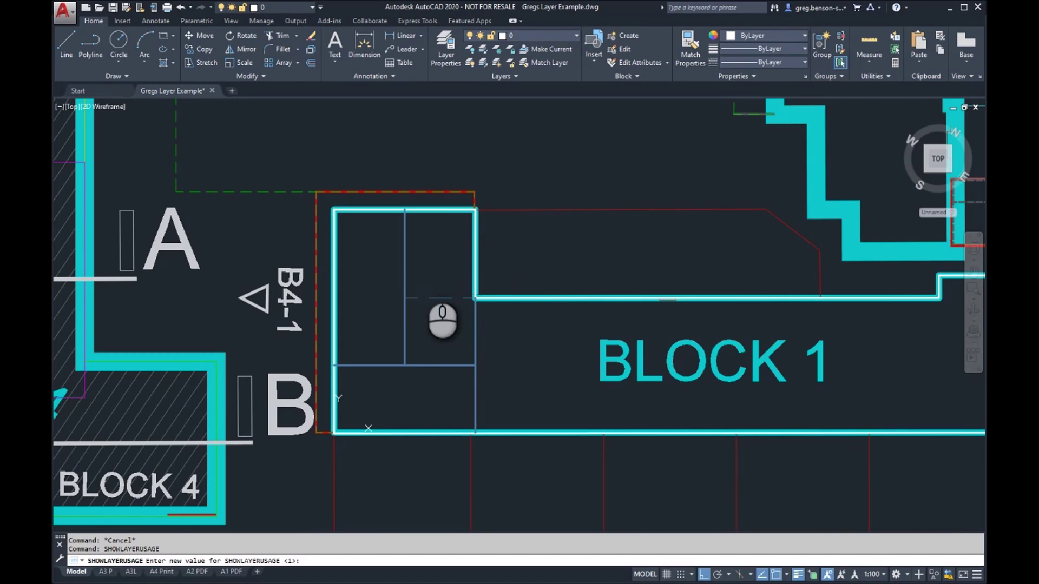
{"action": "left_click", "coordinate": [446, 54]}
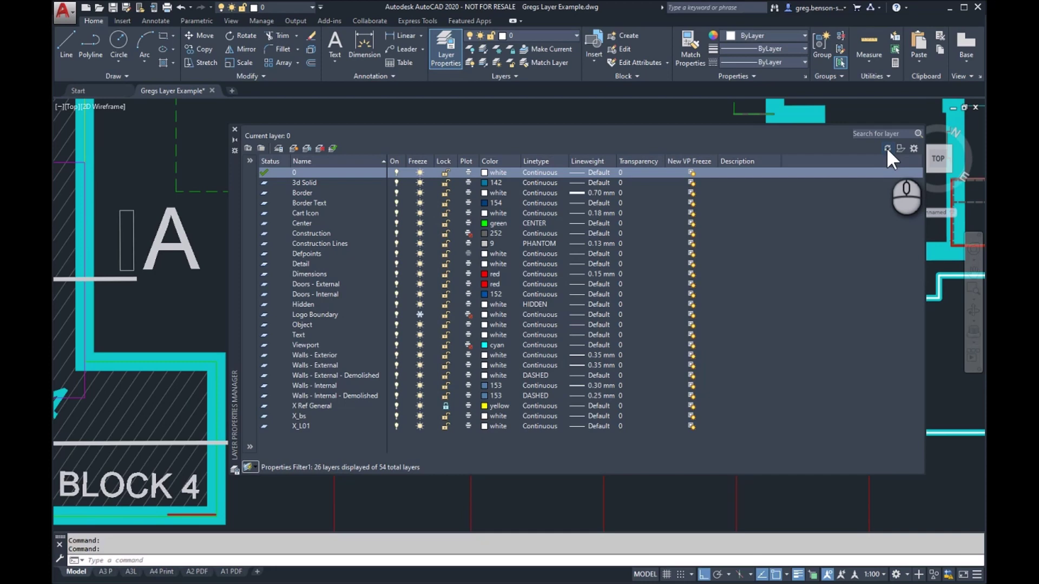
{"action": "left_click", "coordinate": [235, 130]}
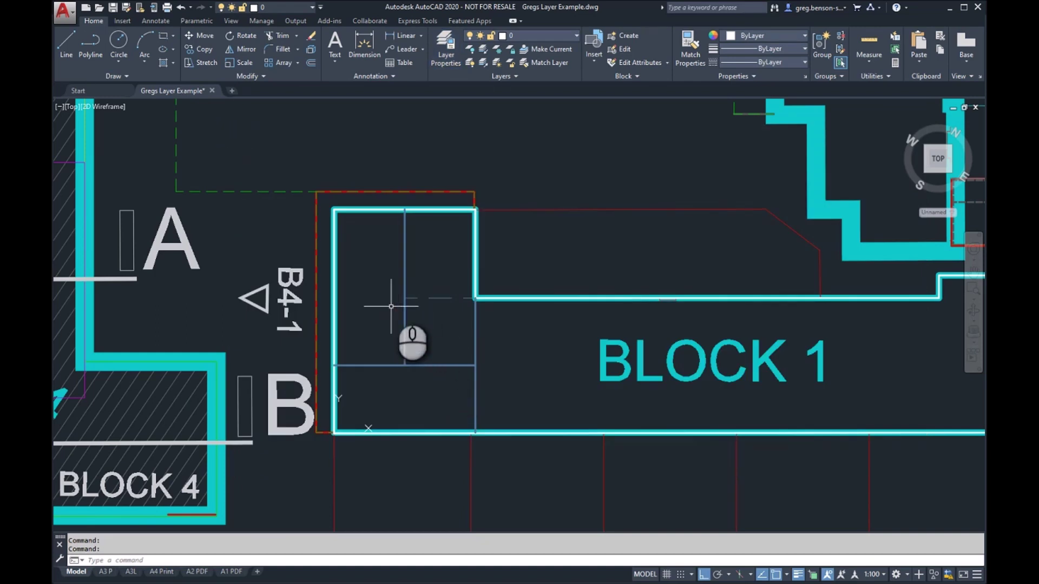